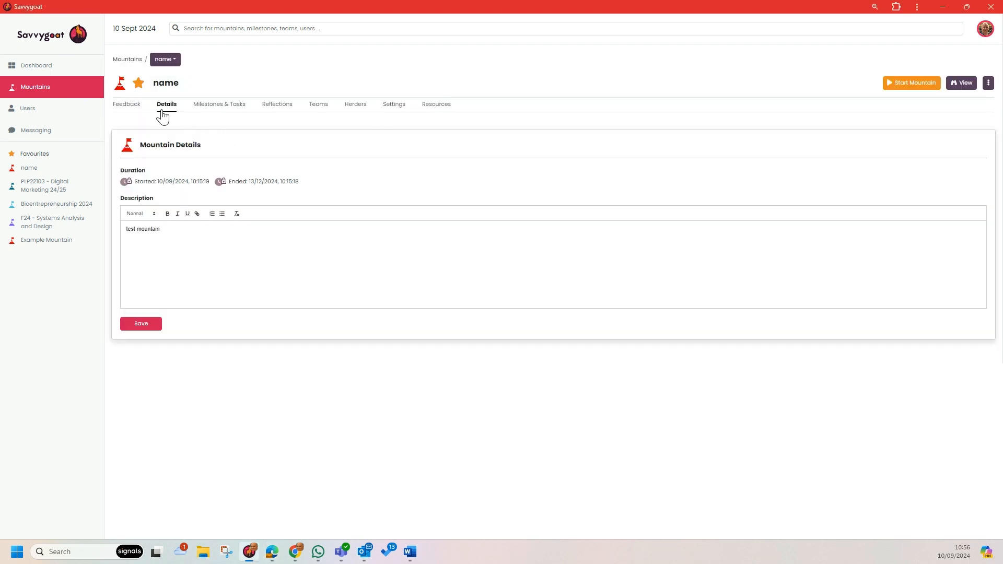
Review the mountain's milestones and tasks, and open the details of Milestone A.
click(219, 107)
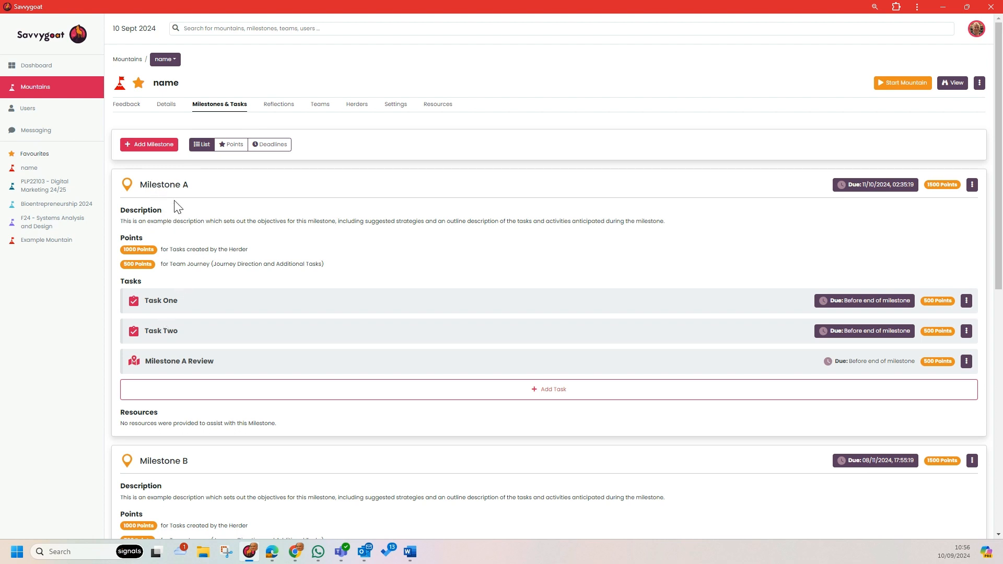
scroll(175, 206, down, 3)
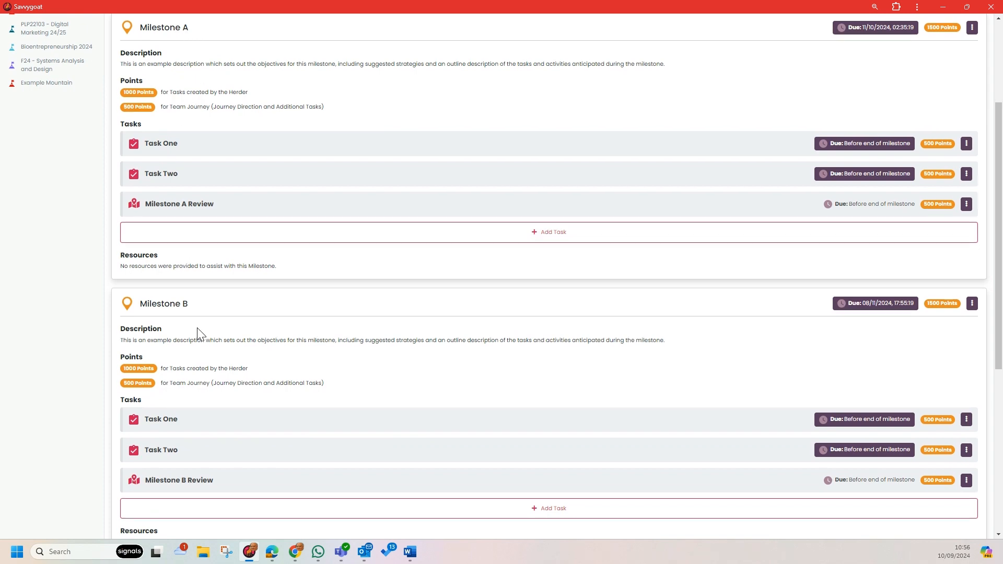
scroll(197, 328, down, 6)
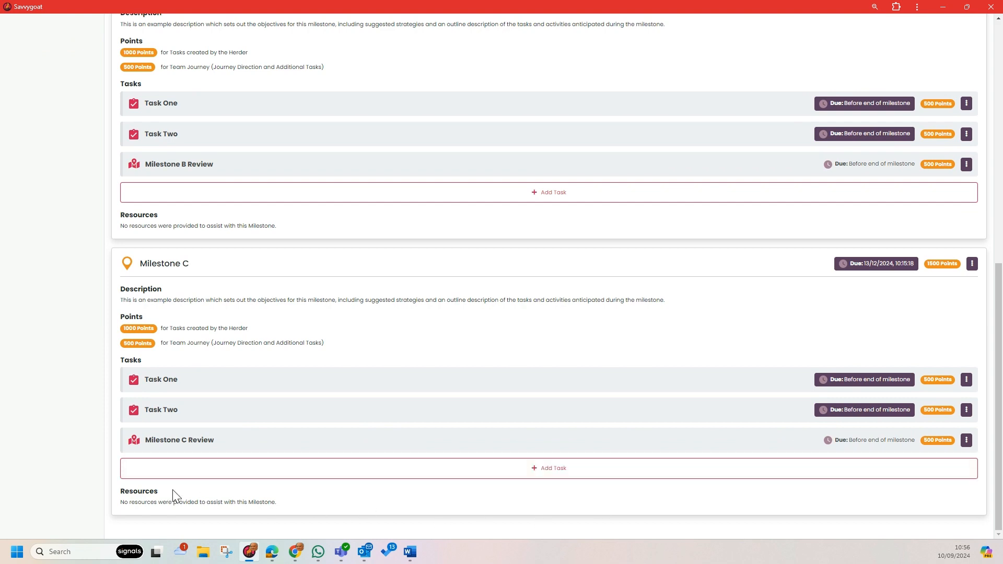
scroll(177, 204, up, 6)
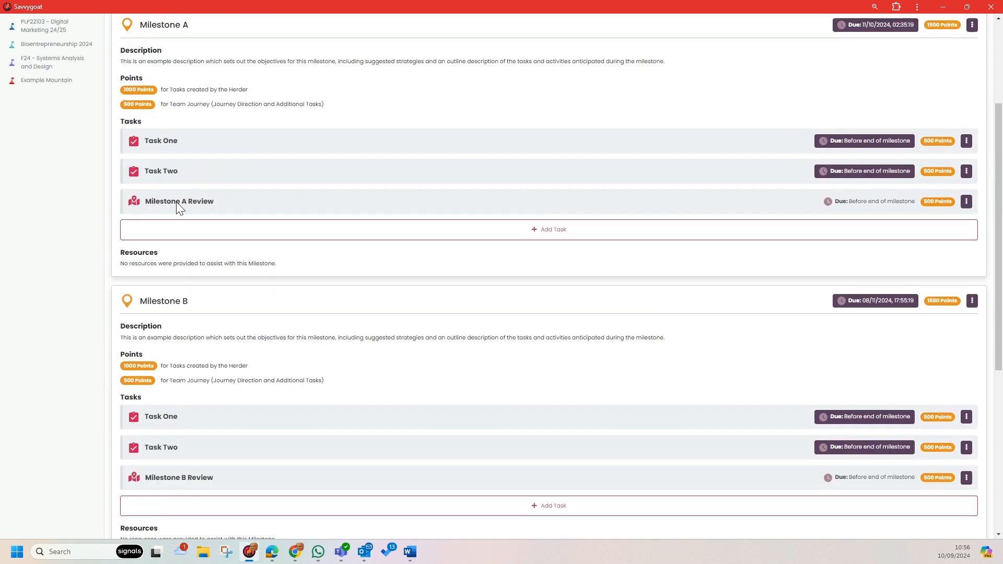
scroll(176, 208, up, 1)
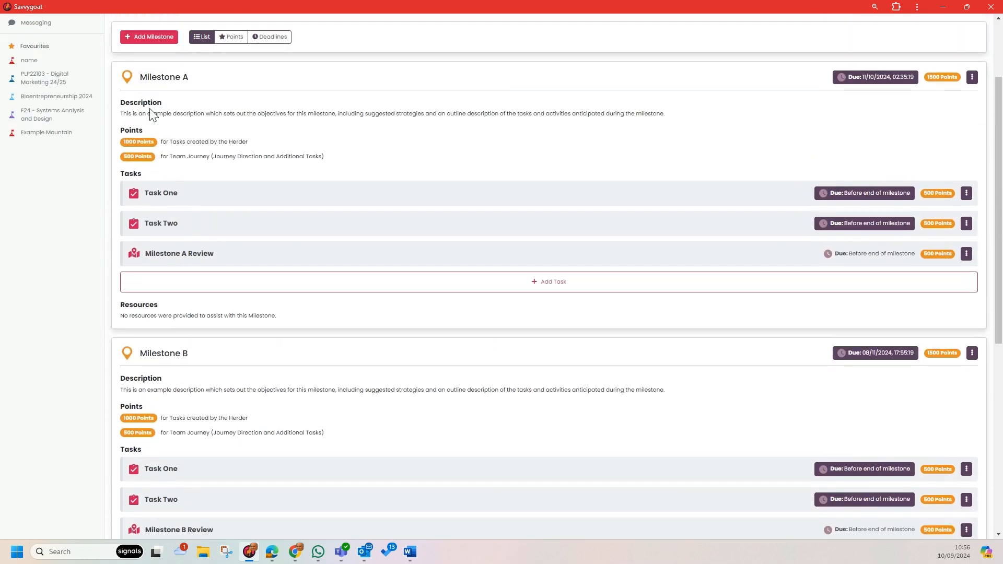
click(162, 80)
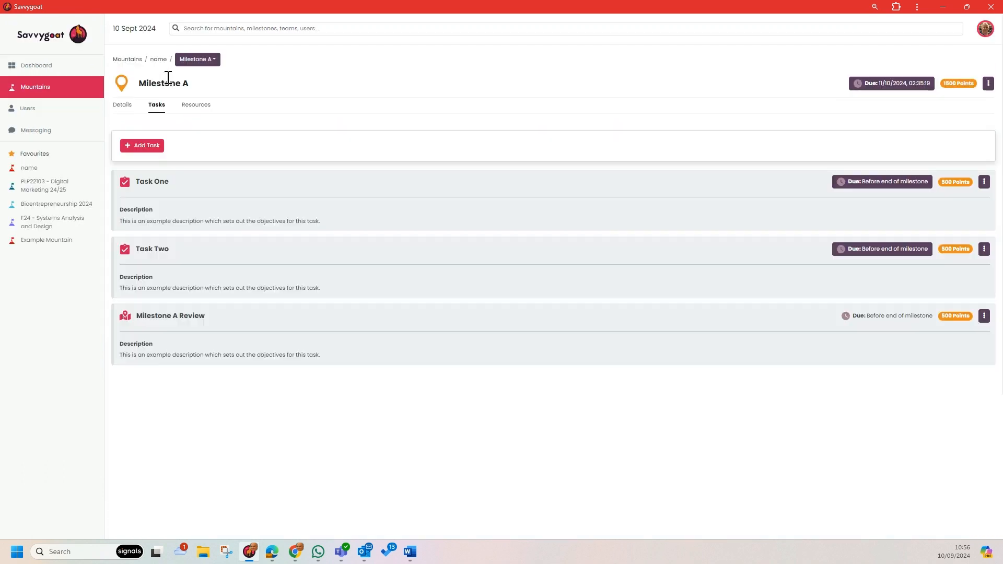
click(125, 106)
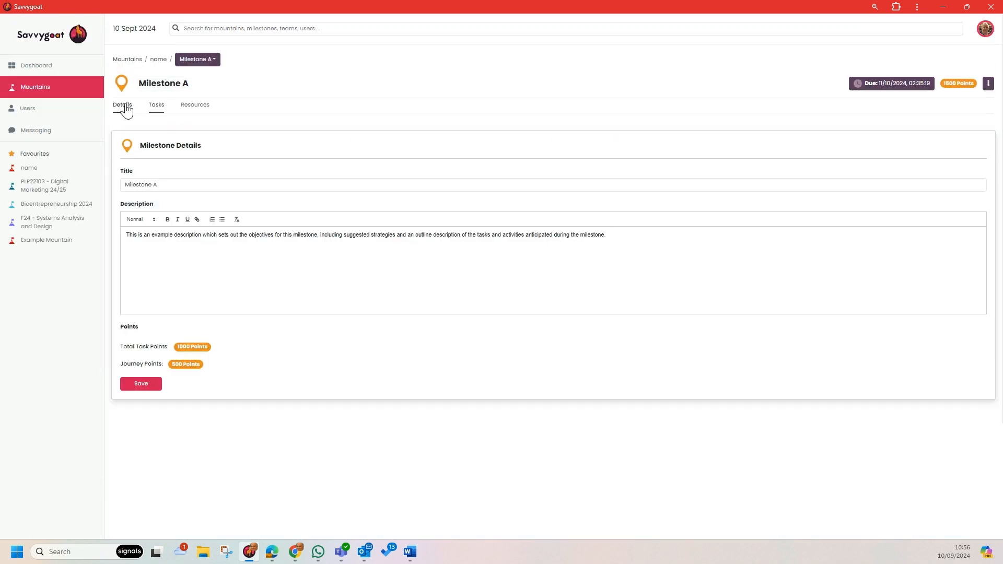
Rename Milestone A as "Milestone The first one" and save the milestone details.
click(164, 184)
drag(155, 184, 168, 183)
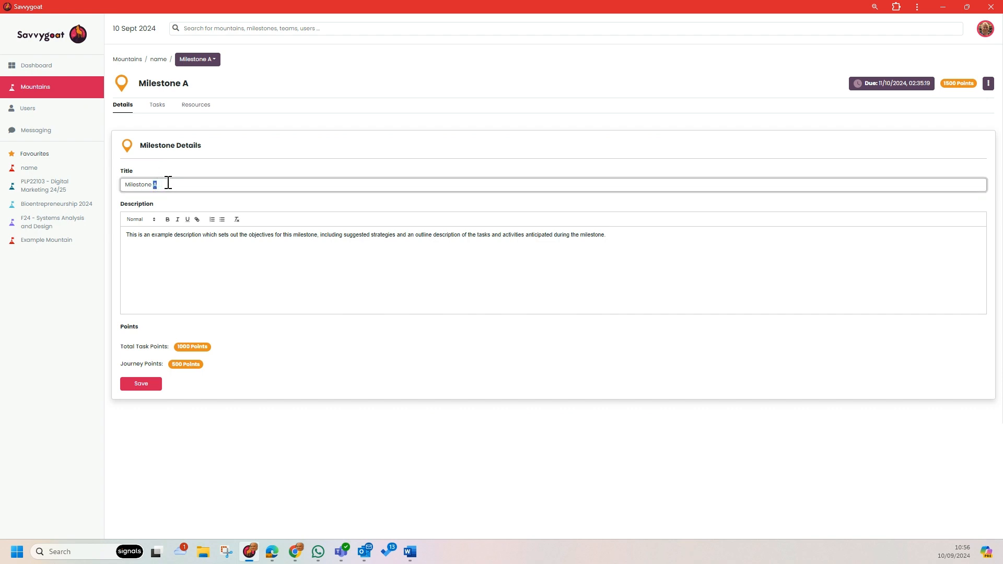
text(The first one)
click(204, 254)
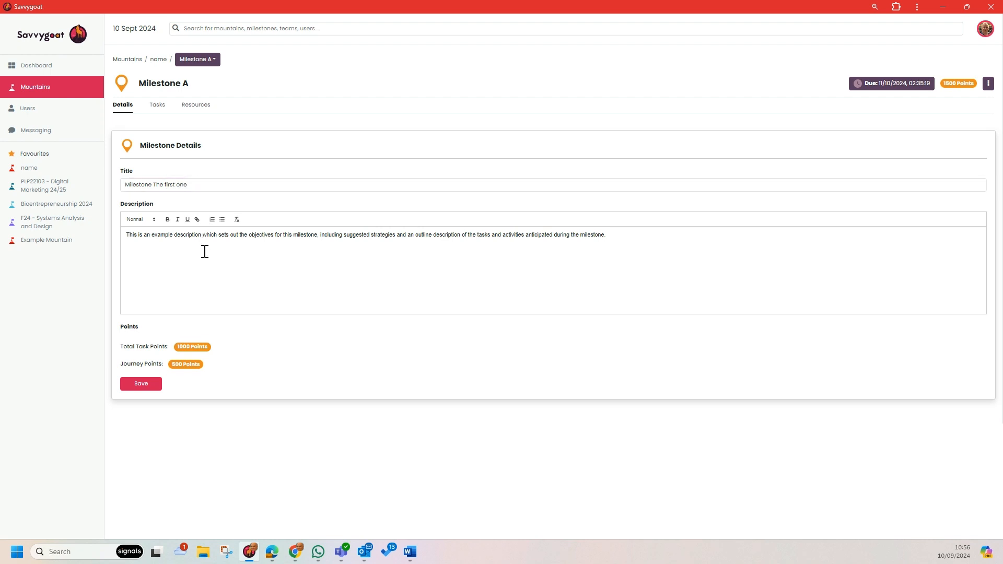
drag(627, 233, 123, 234)
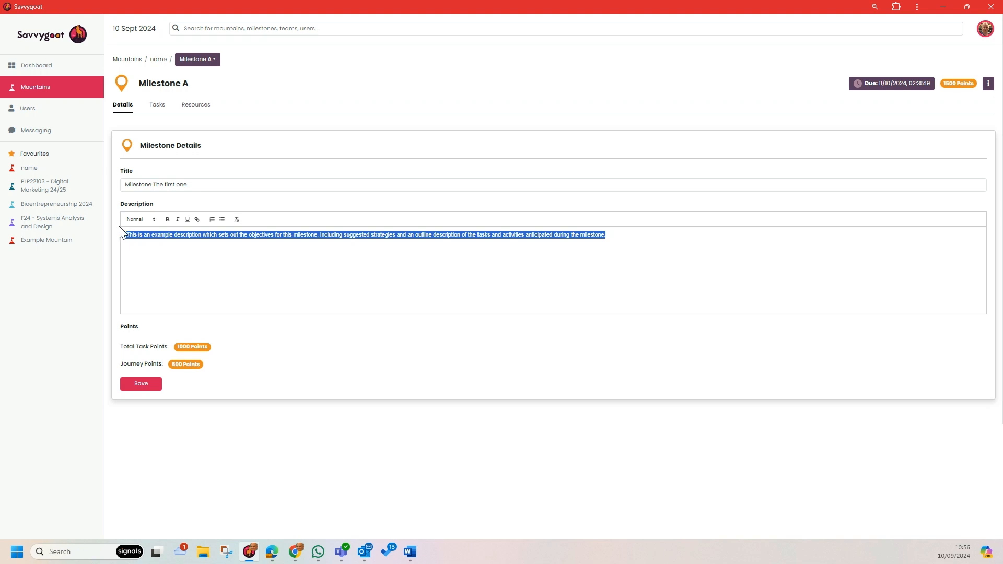
click(443, 249)
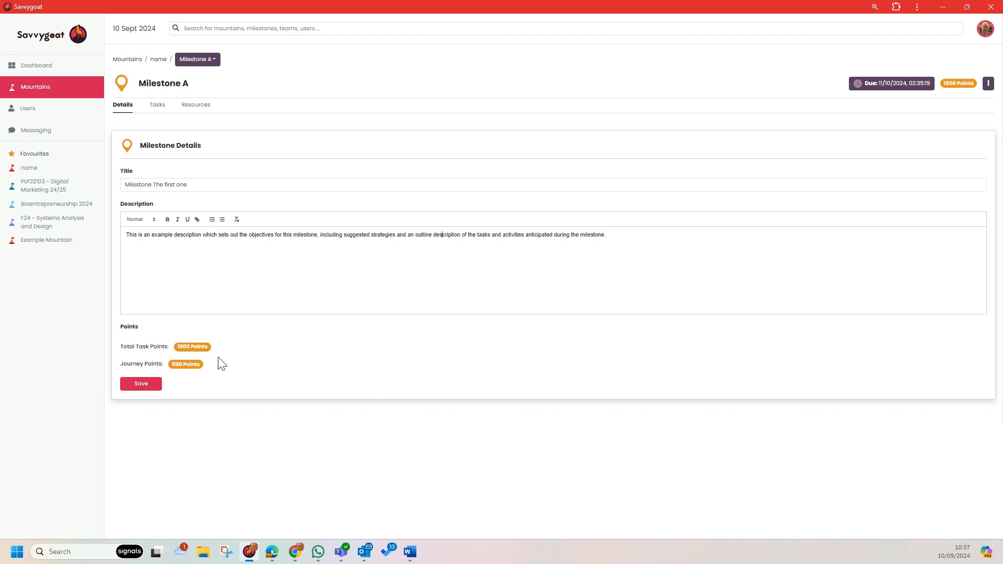
click(149, 387)
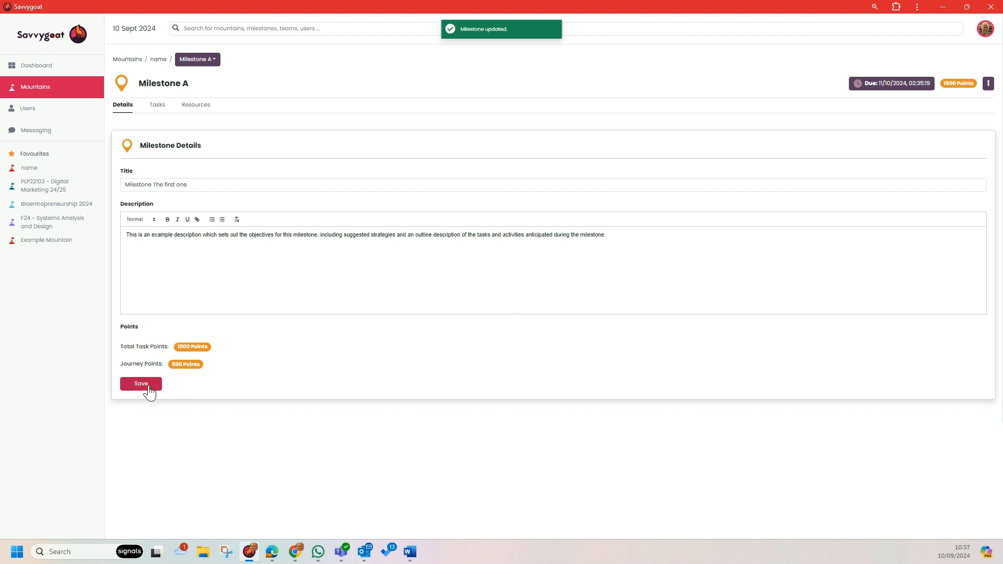
Check which attachment types can be added to the milestone's resources without adding one.
click(201, 106)
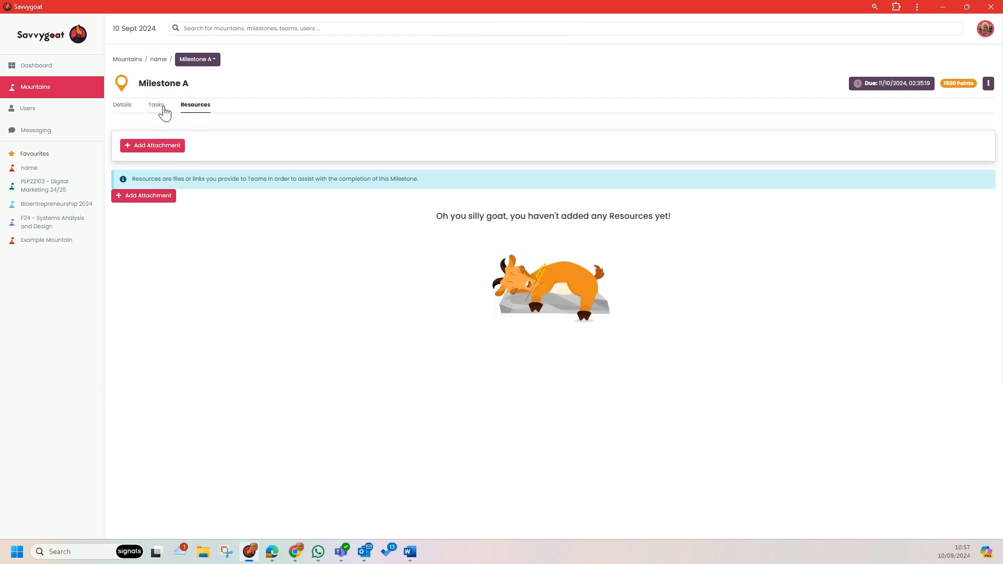
click(154, 197)
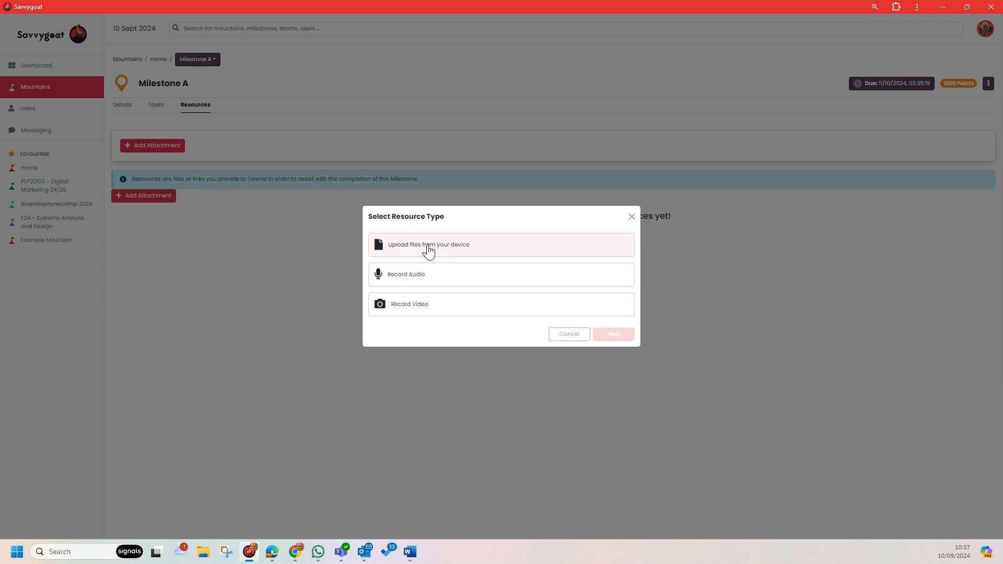
click(569, 334)
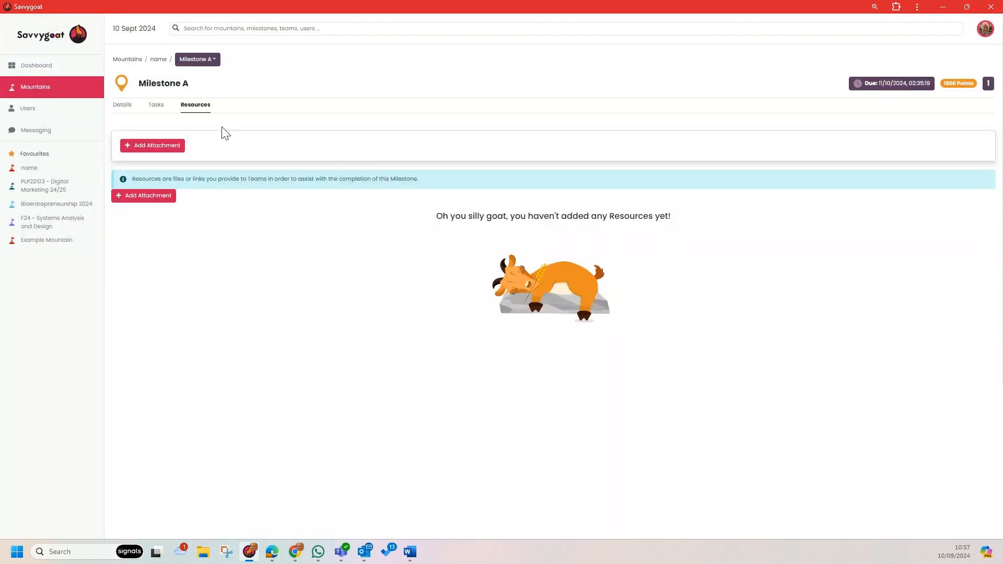
Open Task One from the milestone's tasks and change its title to "Task One the first one".
click(156, 106)
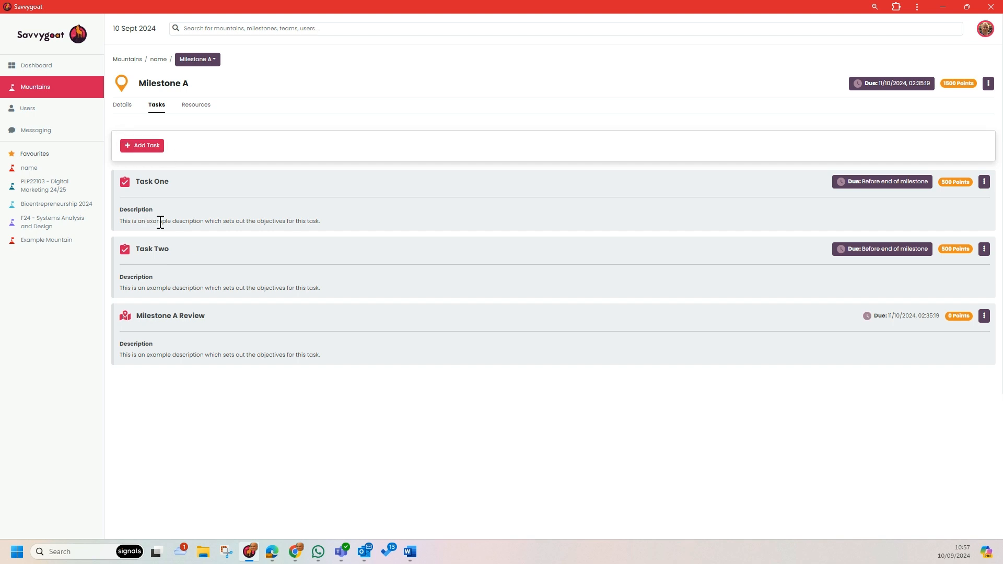
click(163, 188)
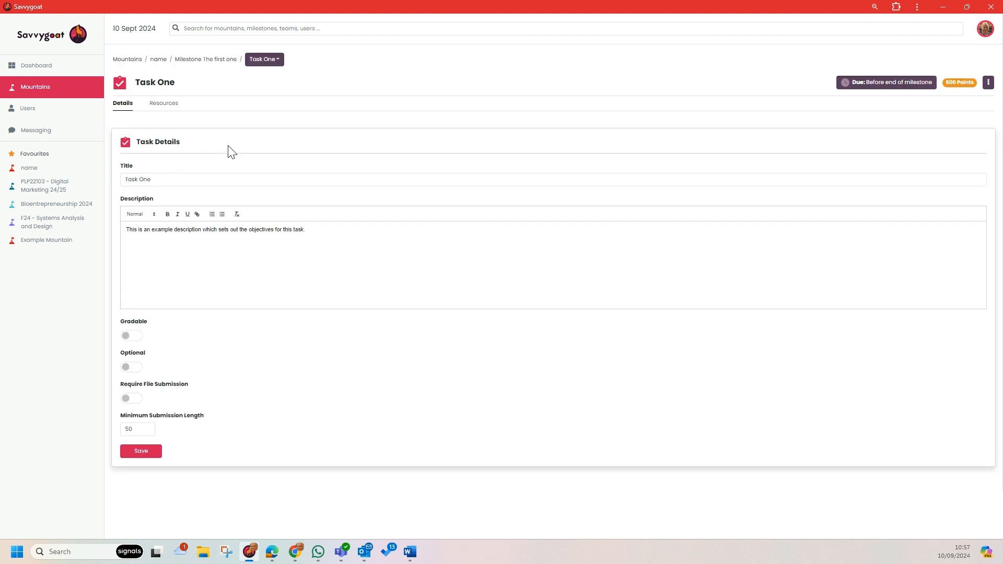
click(174, 181)
text(the)
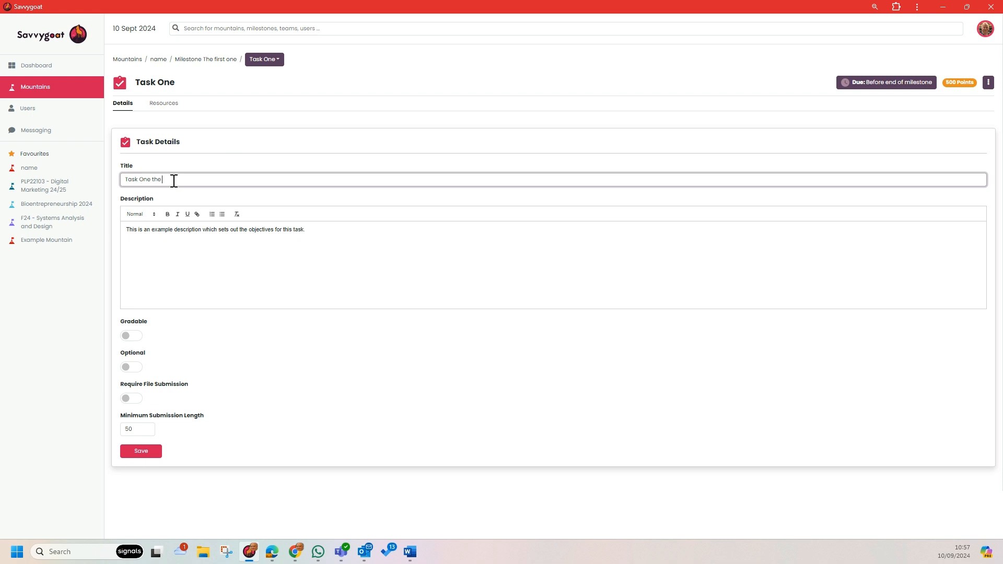
text( first one)
Try the task's Optional and Require File Submission settings, switching each on and back off.
click(133, 368)
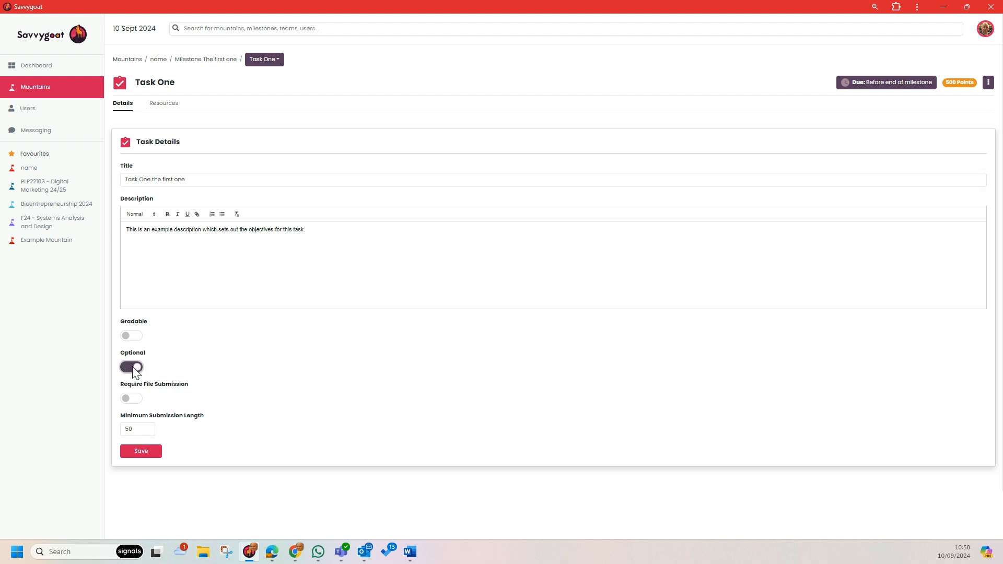
click(131, 368)
click(136, 404)
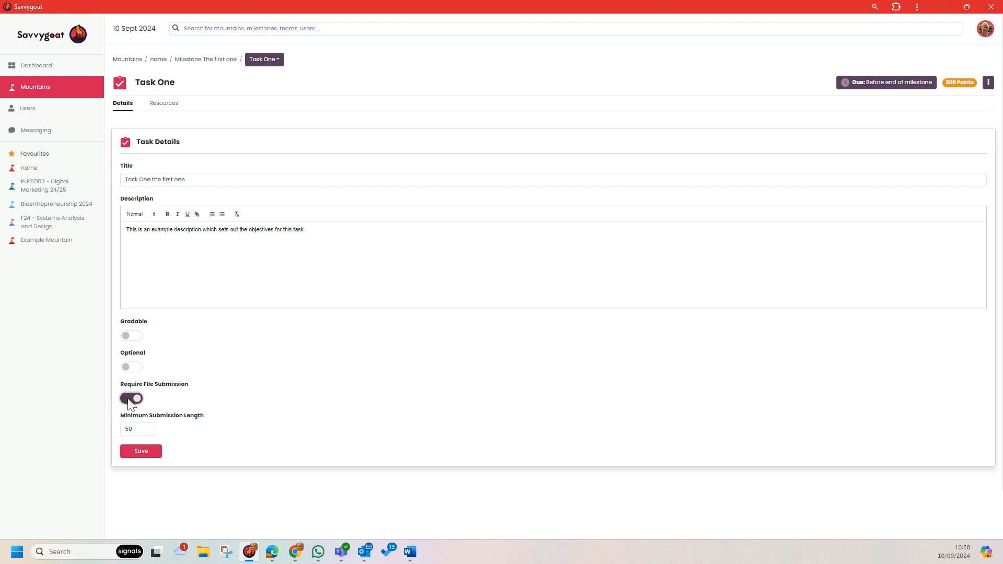
click(134, 401)
Save the details of the retitled first task.
click(145, 451)
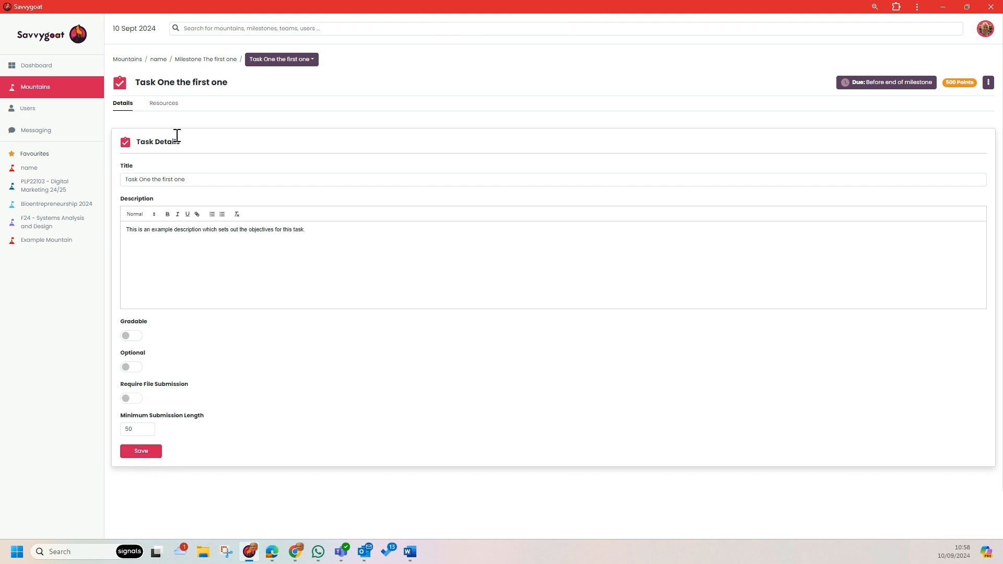
Browse Task Two and the other milestones' task lists, returning to the tasks of "Milestone The first one".
click(287, 61)
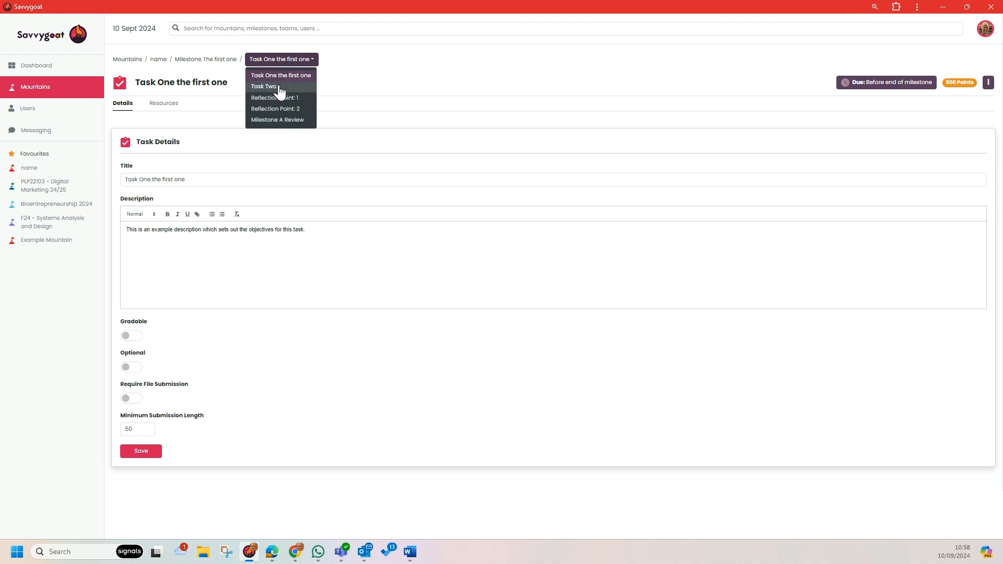
click(280, 88)
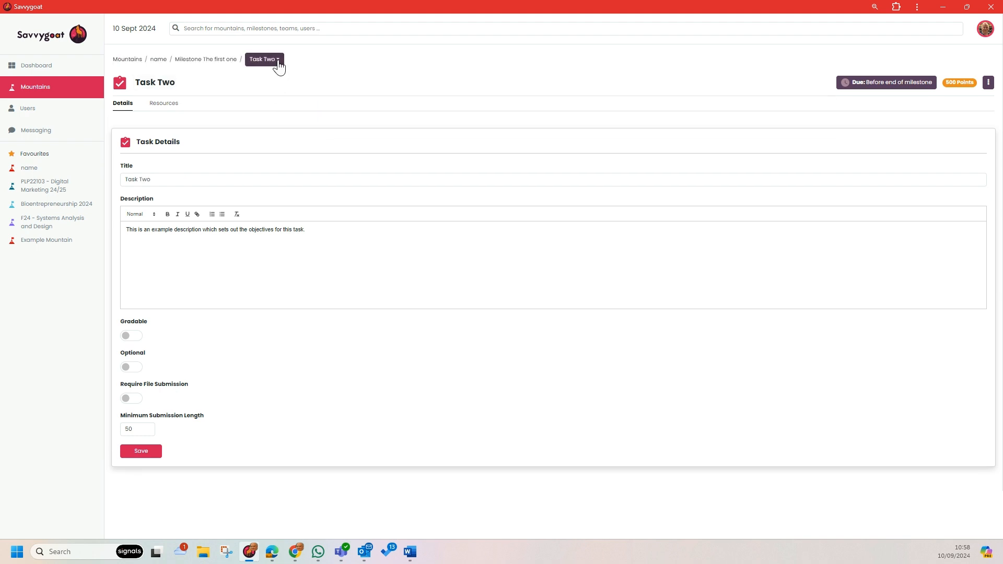
click(279, 62)
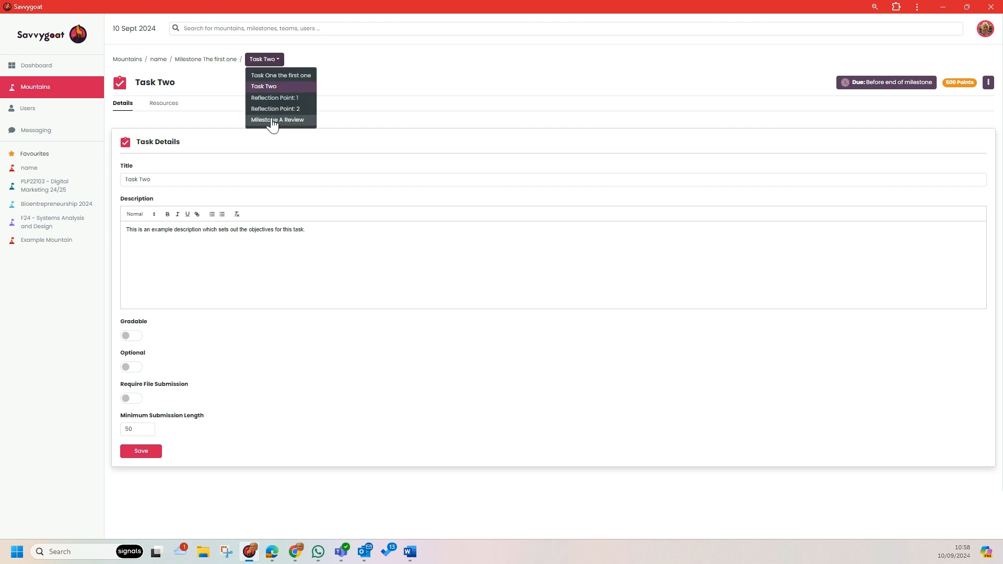
click(271, 60)
click(196, 61)
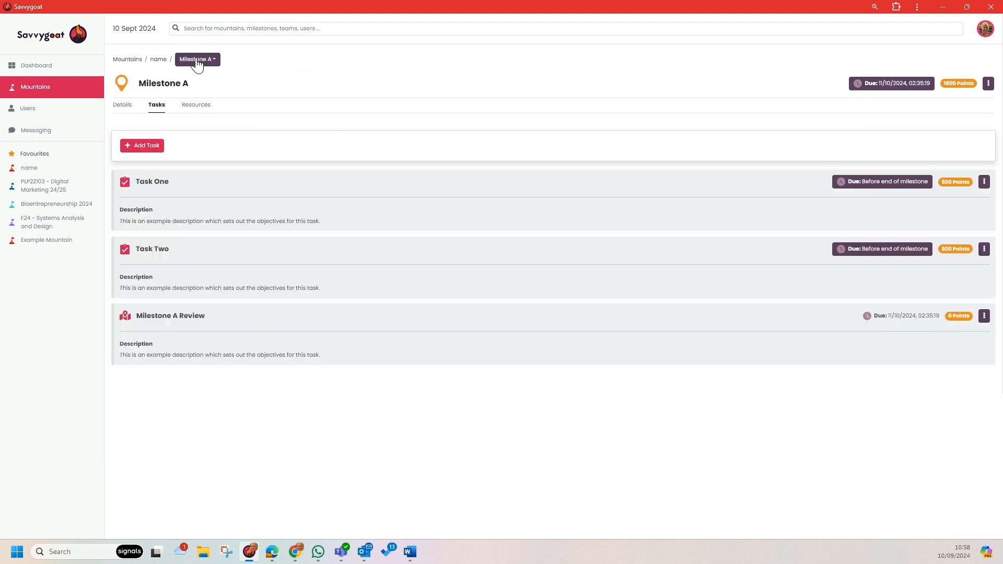
click(223, 62)
click(217, 88)
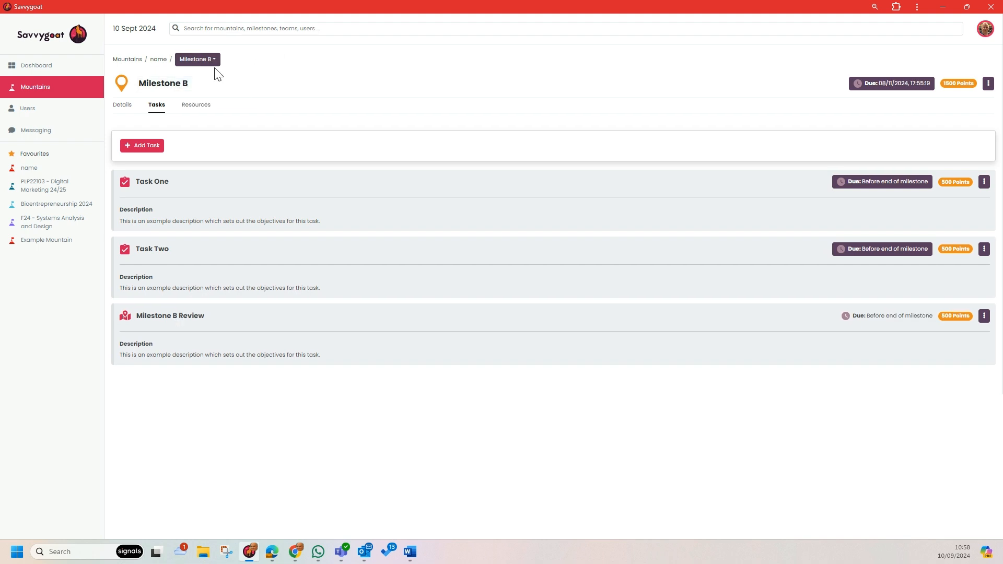
click(212, 60)
click(204, 99)
click(203, 62)
click(202, 76)
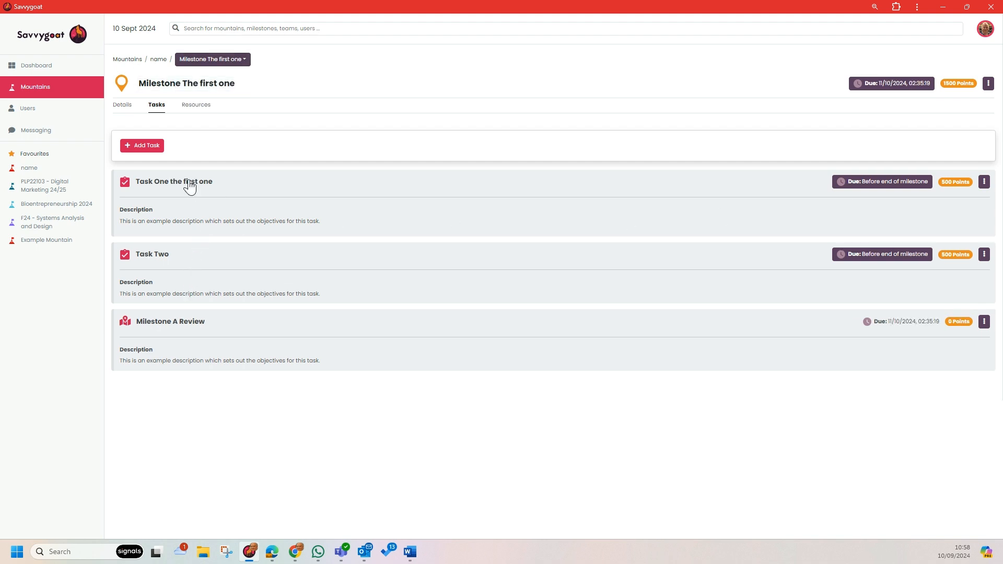
Set the points for "Task One the first one" to 100.
click(953, 183)
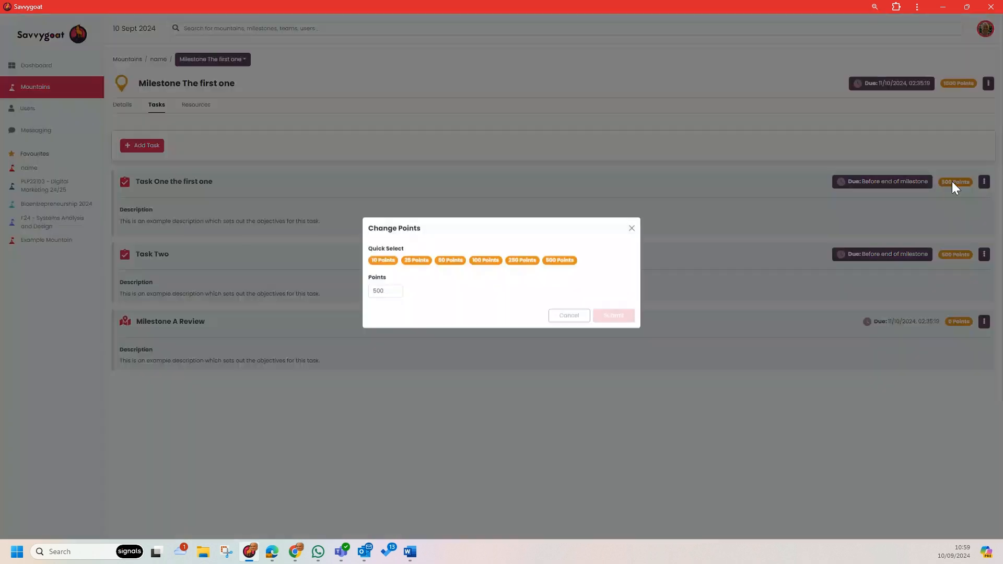
click(489, 266)
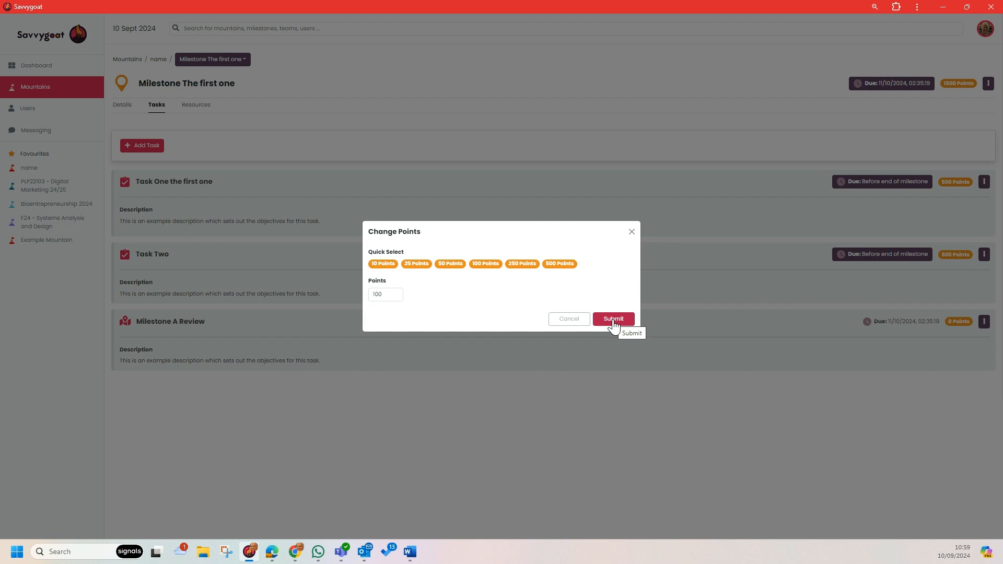
click(614, 319)
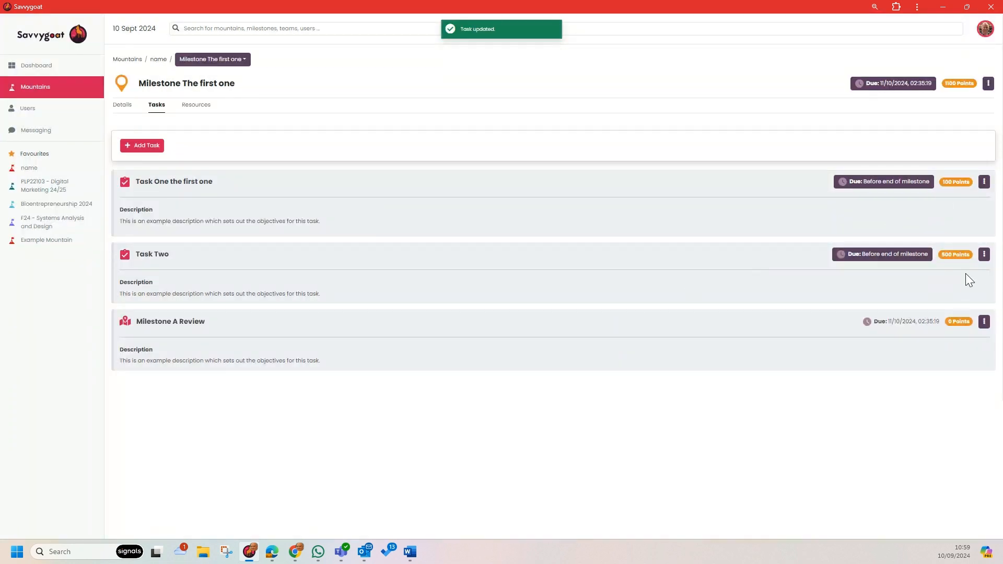
Set the points for Task Two to 250.
click(956, 256)
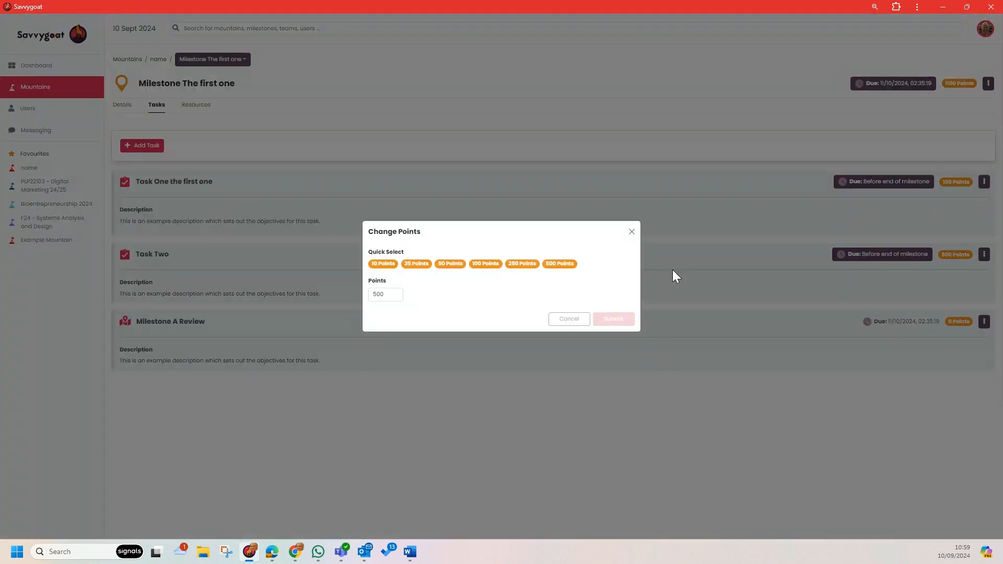
click(522, 267)
click(609, 320)
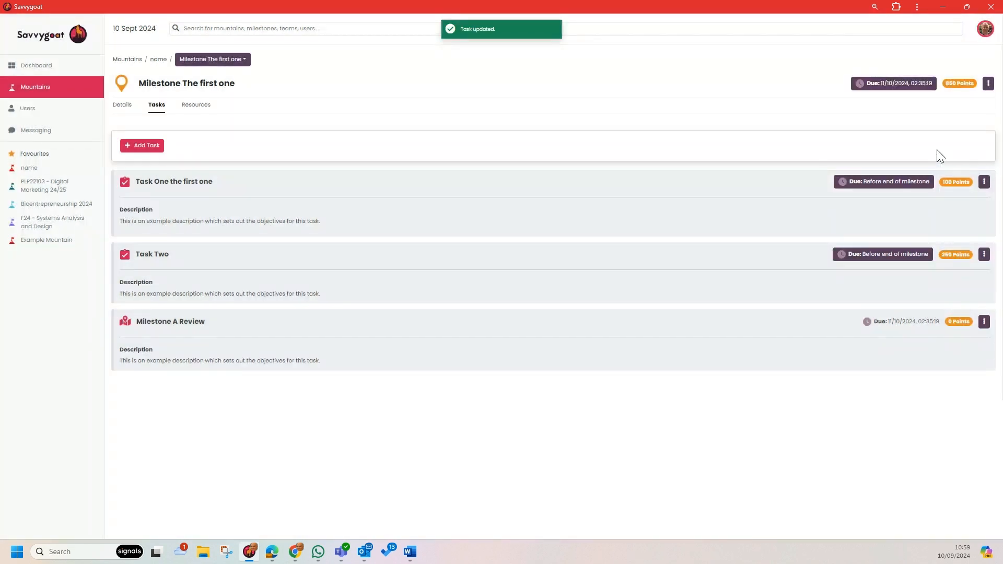
Set the points for the Milestone A Review task to 250.
click(958, 322)
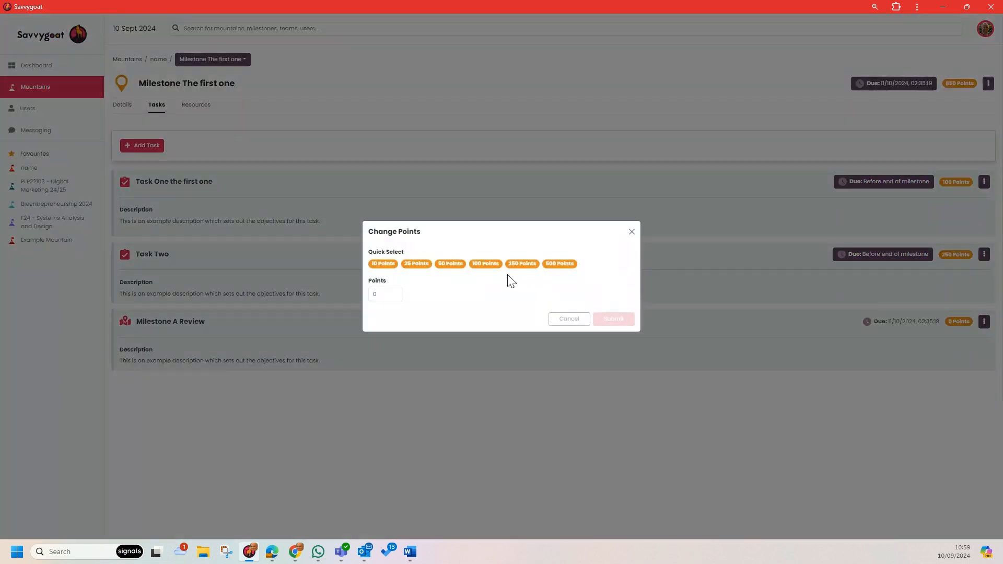
click(522, 264)
click(615, 319)
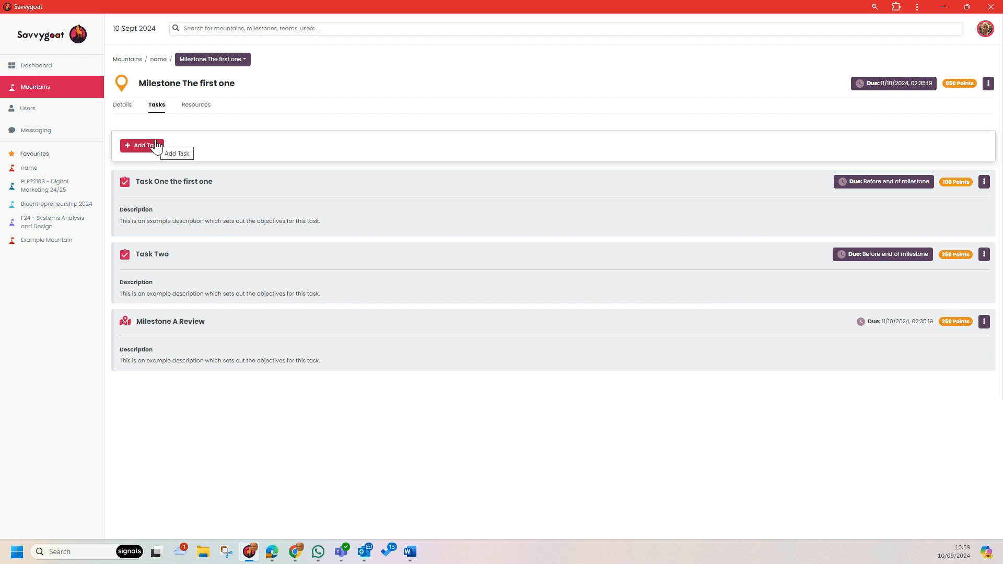
Delete Task Two from "Milestone The first one".
click(982, 255)
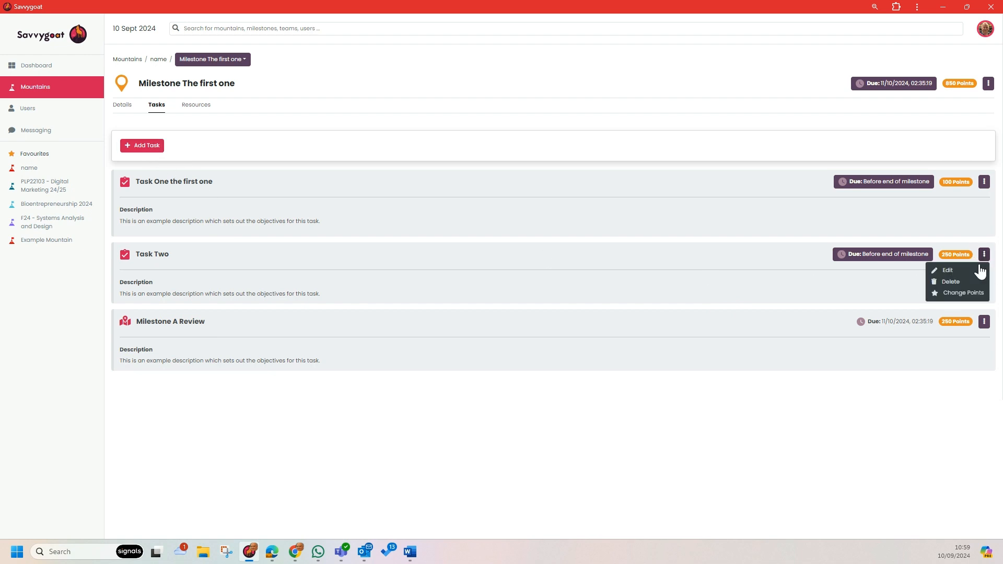
click(954, 280)
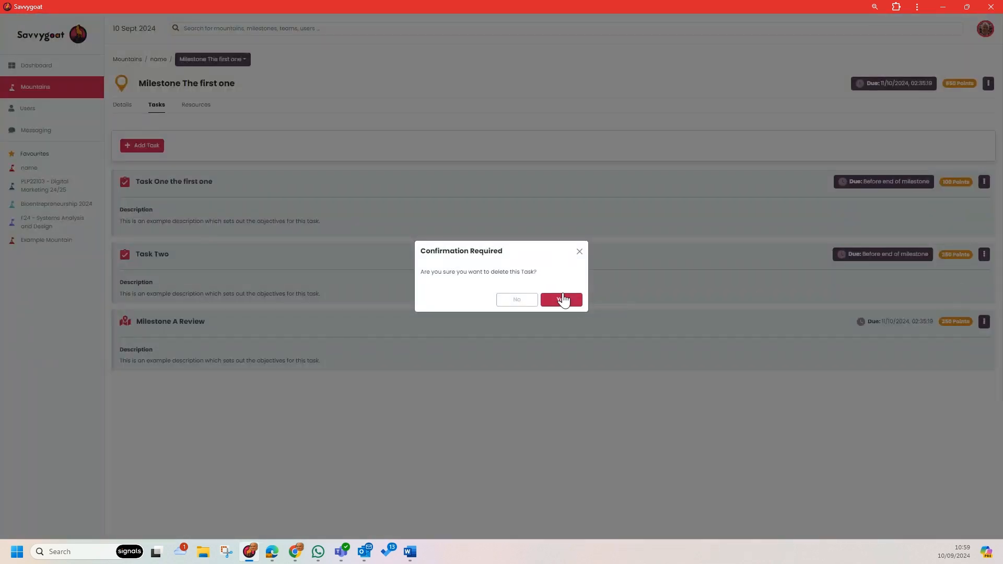
click(558, 292)
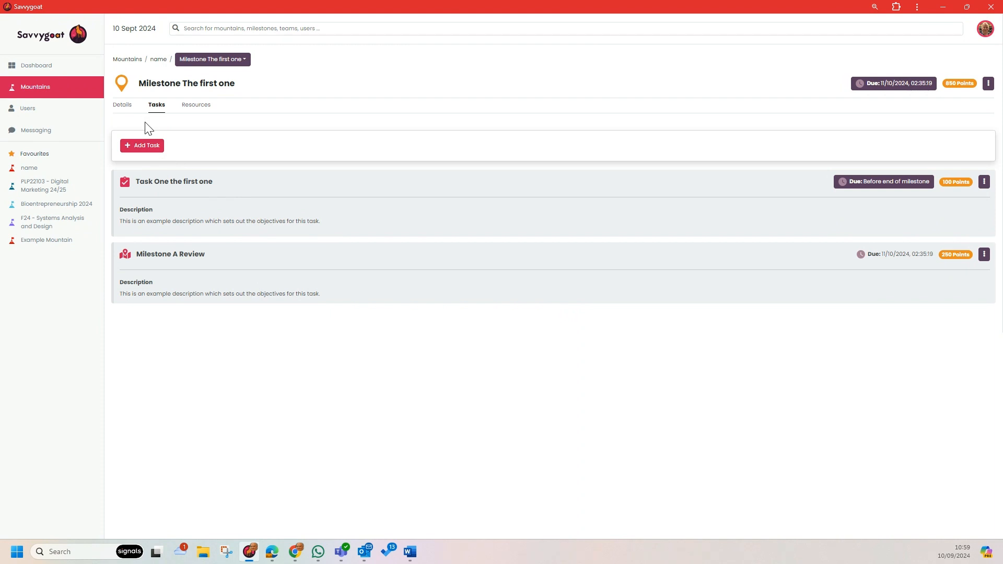
Return to the mountain's milestones and tasks, and change the deadline of "Milestone The first one" to October 12, 2024 2:35 AM.
click(162, 60)
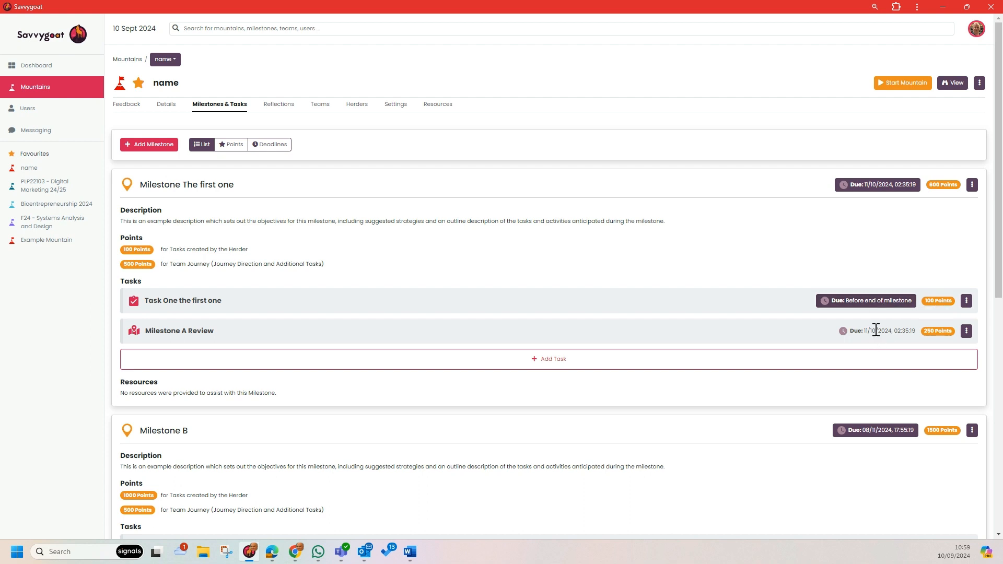
click(870, 187)
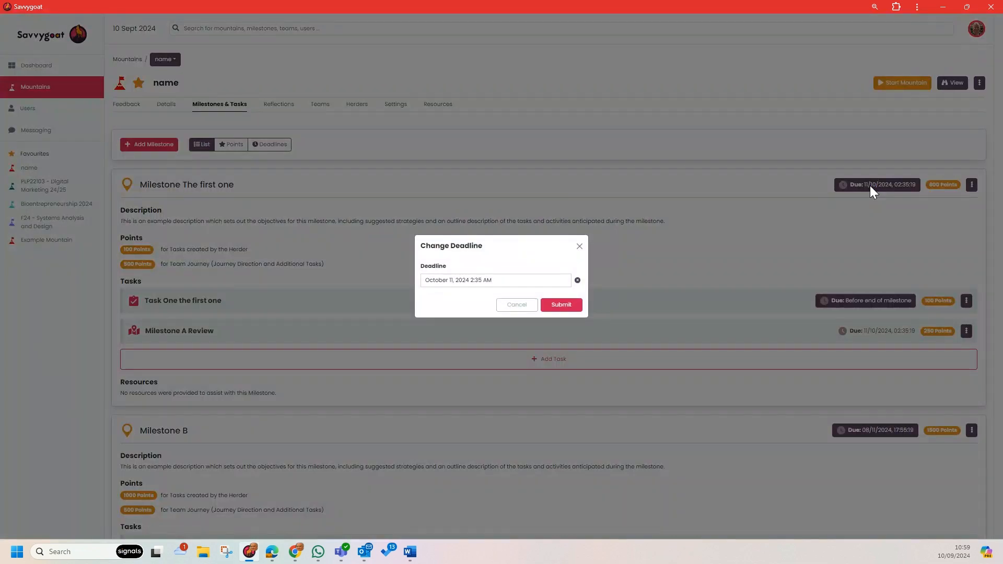
click(542, 280)
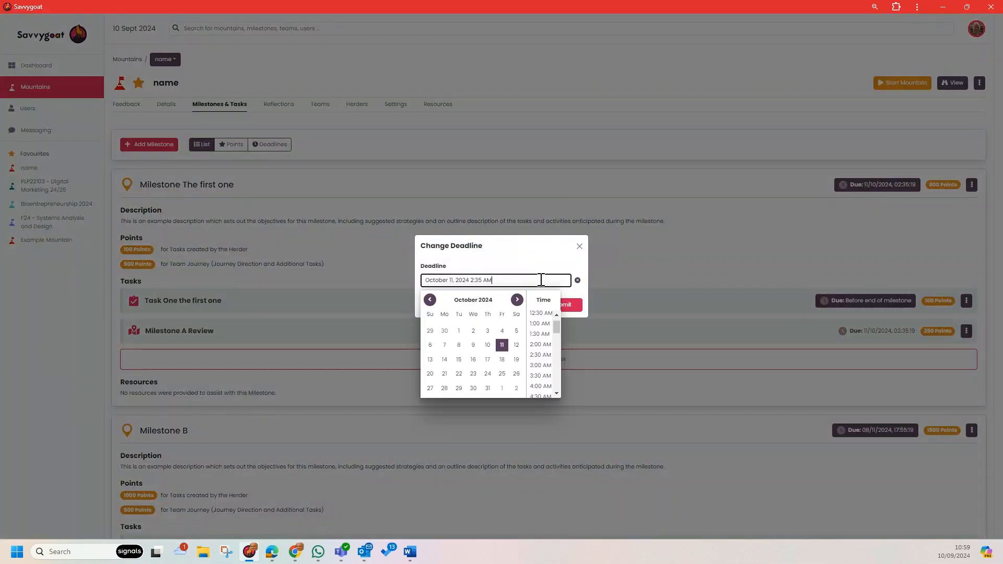
click(514, 347)
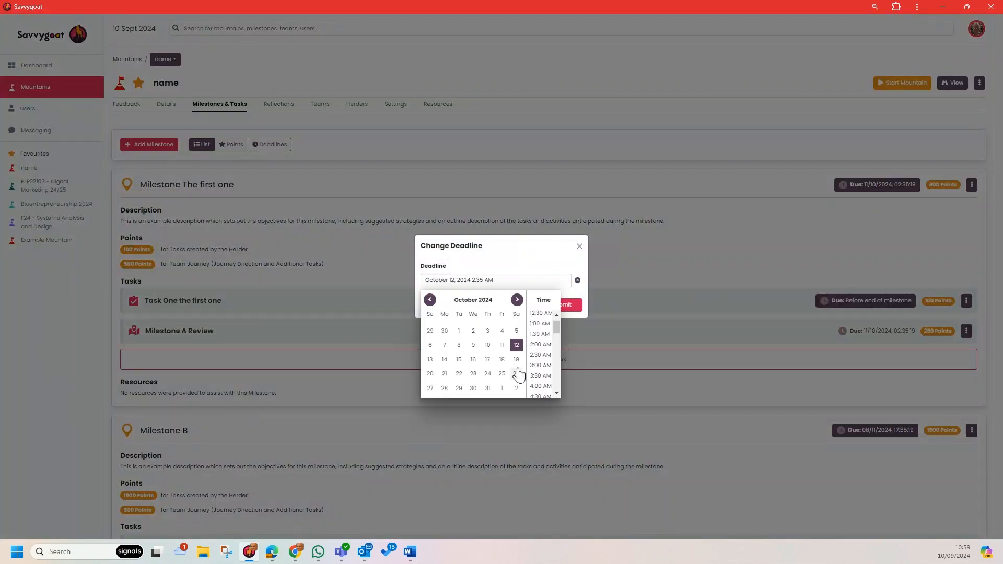
click(571, 308)
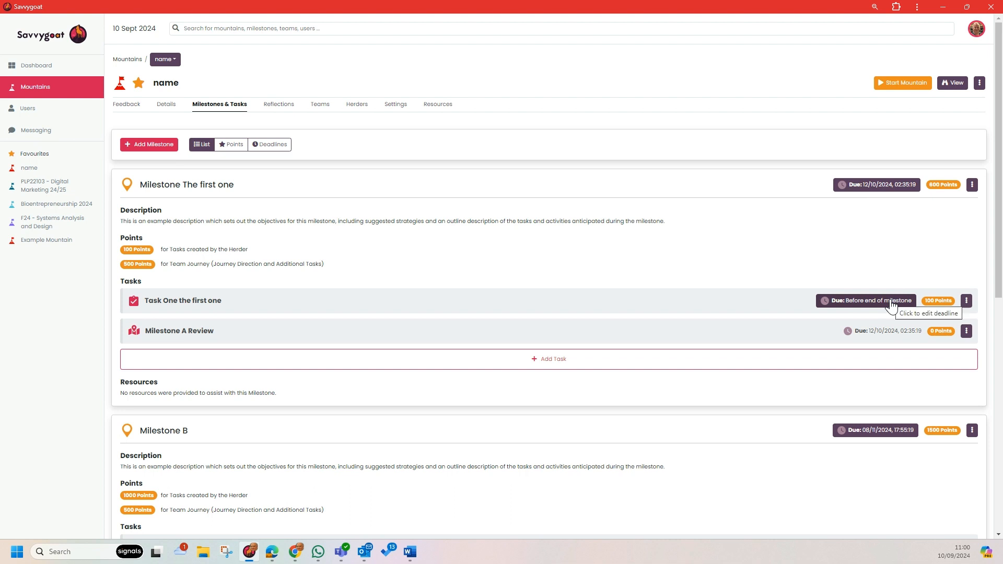
Set the deadline of "Task One the first one" to September 11, 2024 10:00 AM.
click(861, 304)
click(509, 281)
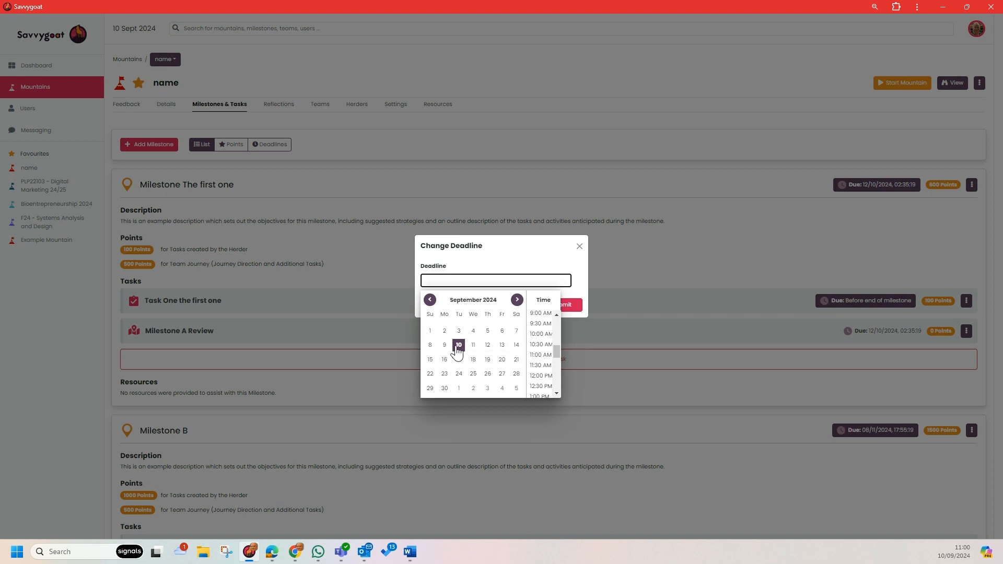
click(474, 346)
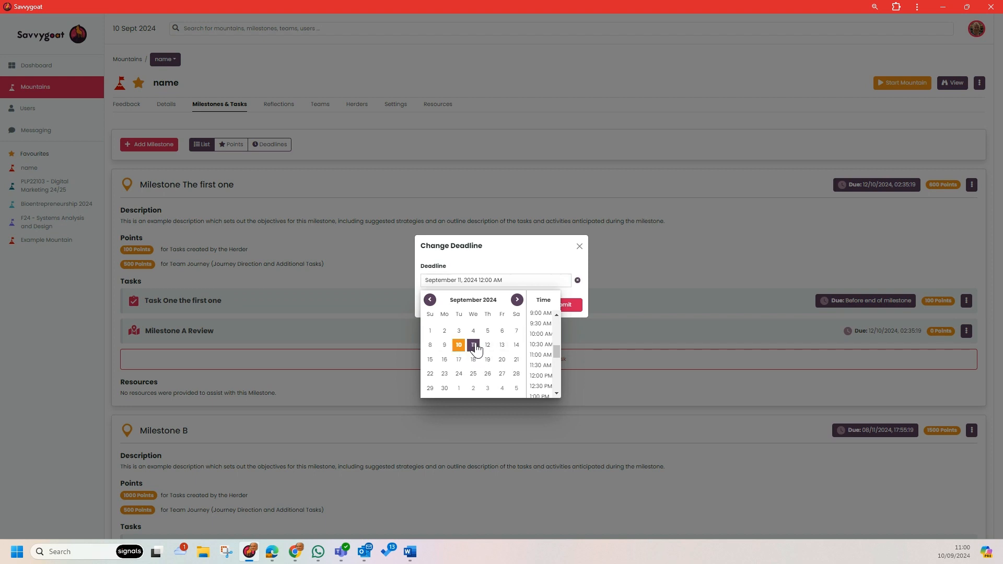
click(538, 337)
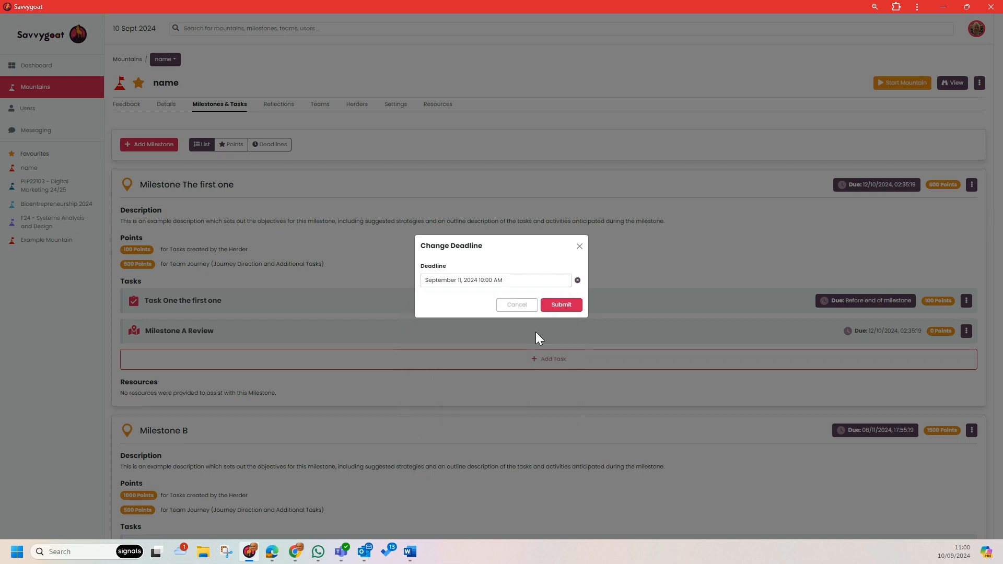
click(556, 307)
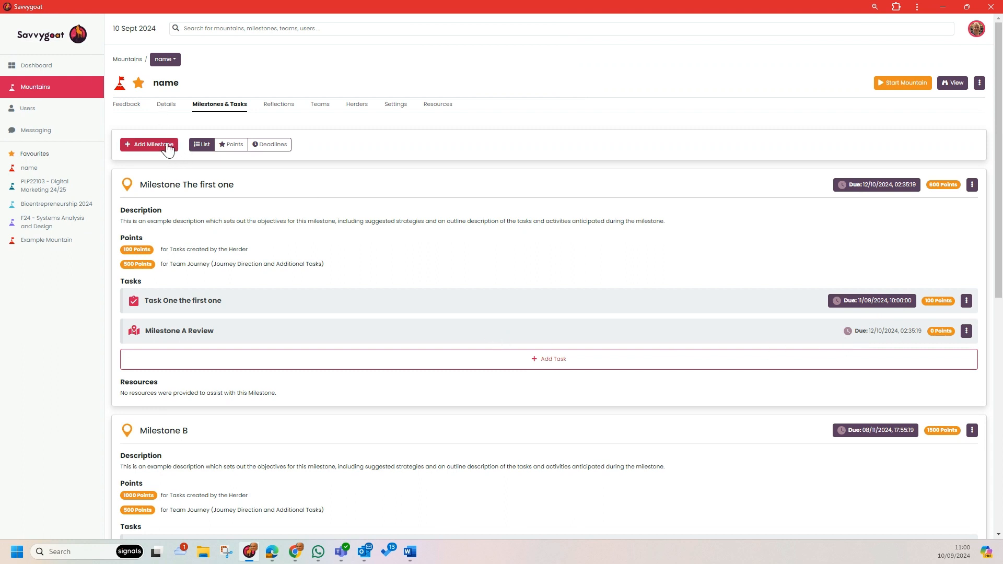
Review the mountain's milestones by points and by deadlines, then return to the list view.
click(242, 147)
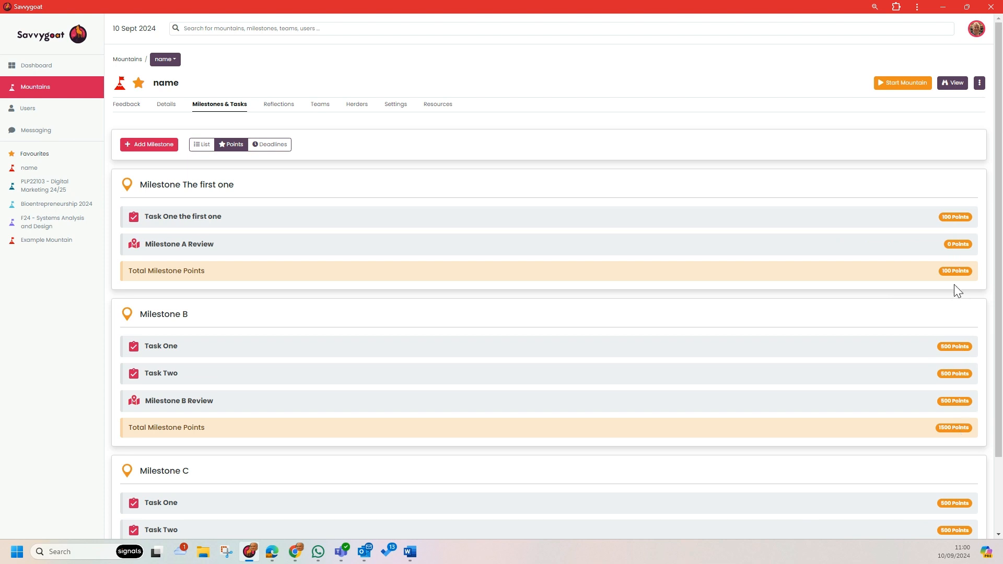
click(285, 150)
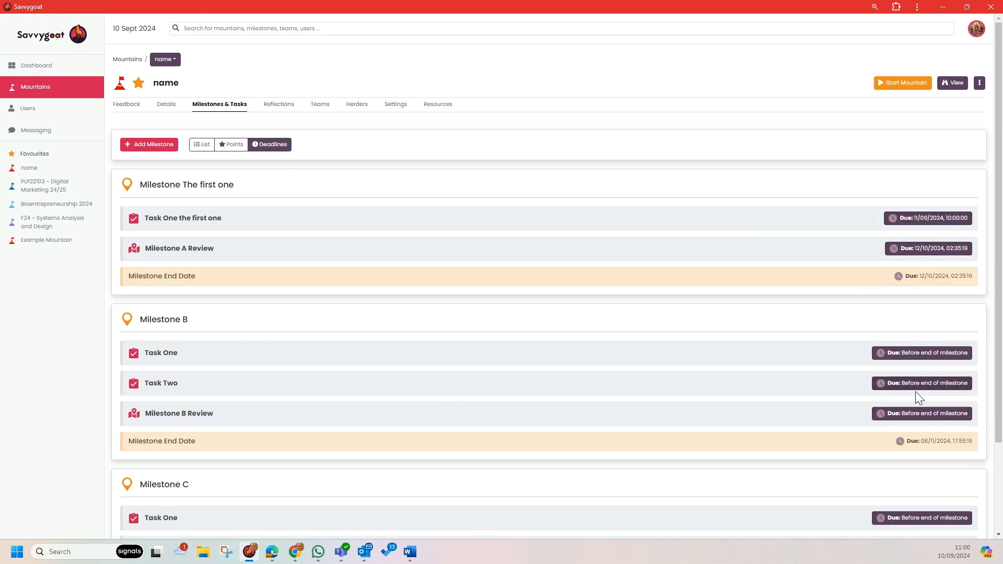
click(199, 146)
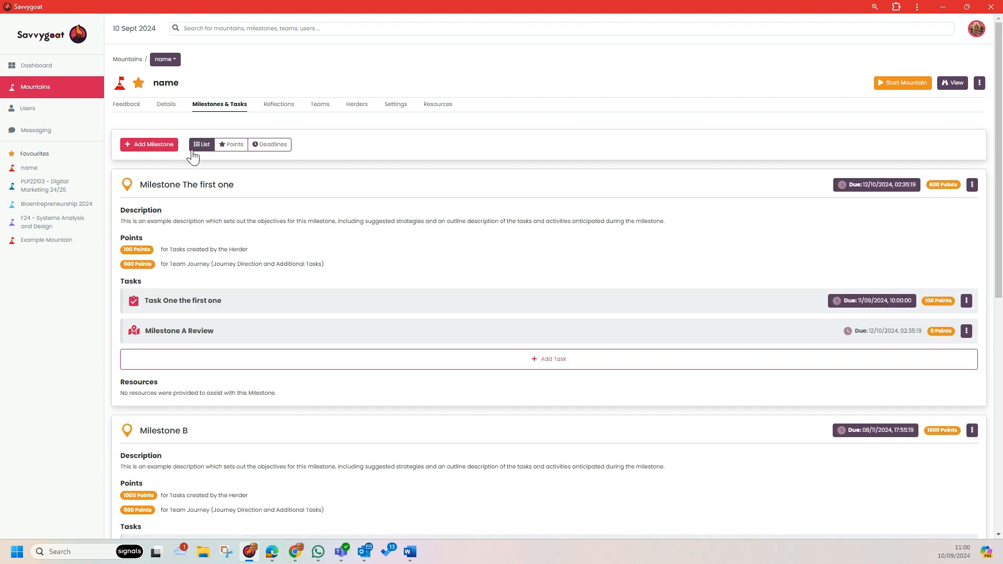